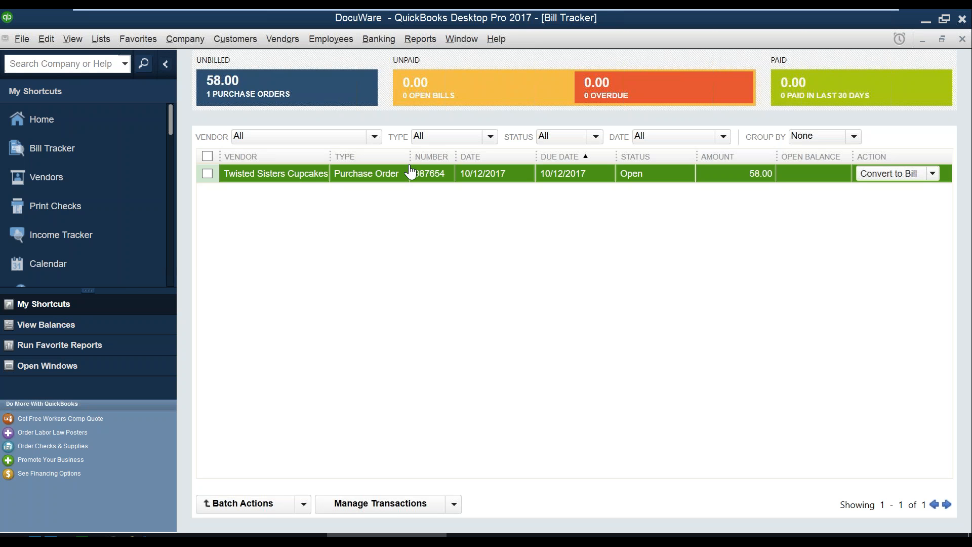
- Open Twisted Sisters Cupcakes purchase order 987654 and bring up its Print dialog for the DocuWare Printer
left_click(296, 179)
double_click(298, 177)
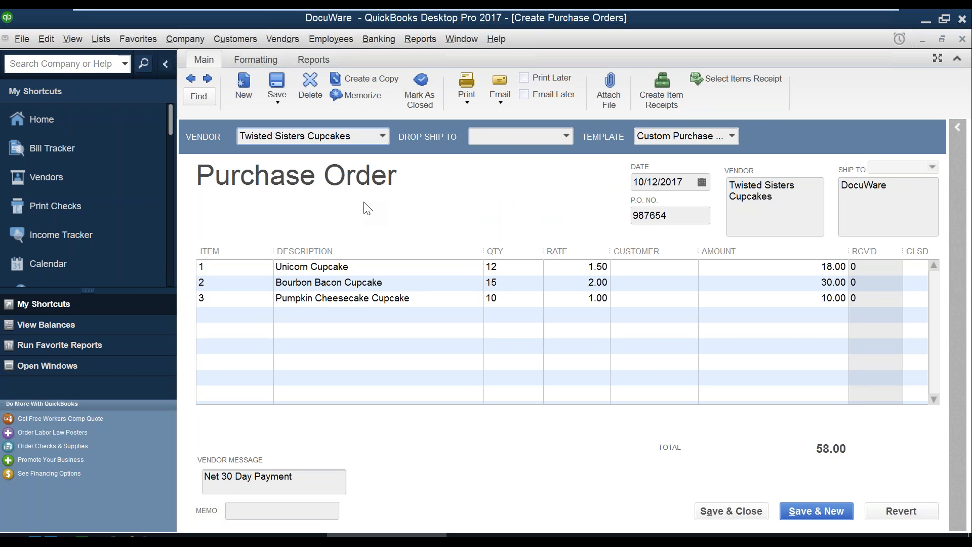
left_click(462, 91)
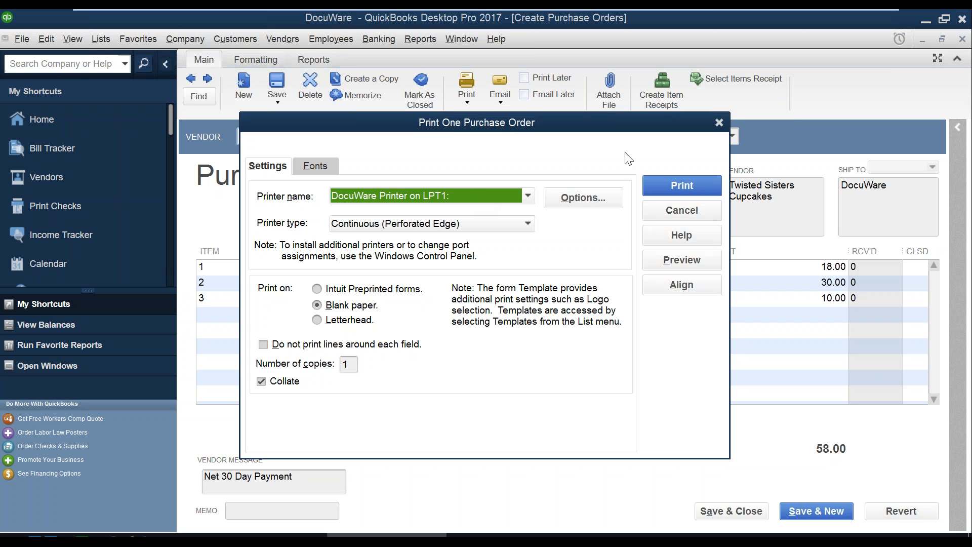
- Print PO 987654 to DocuWare, then send the Outlook email with DocuWare - 987654.pdf and store it
left_click(663, 186)
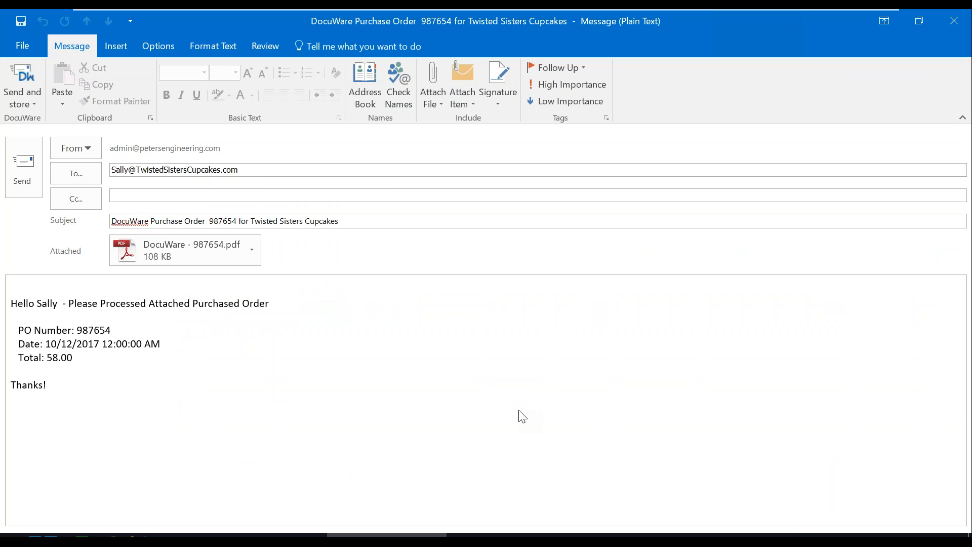
left_click(521, 415)
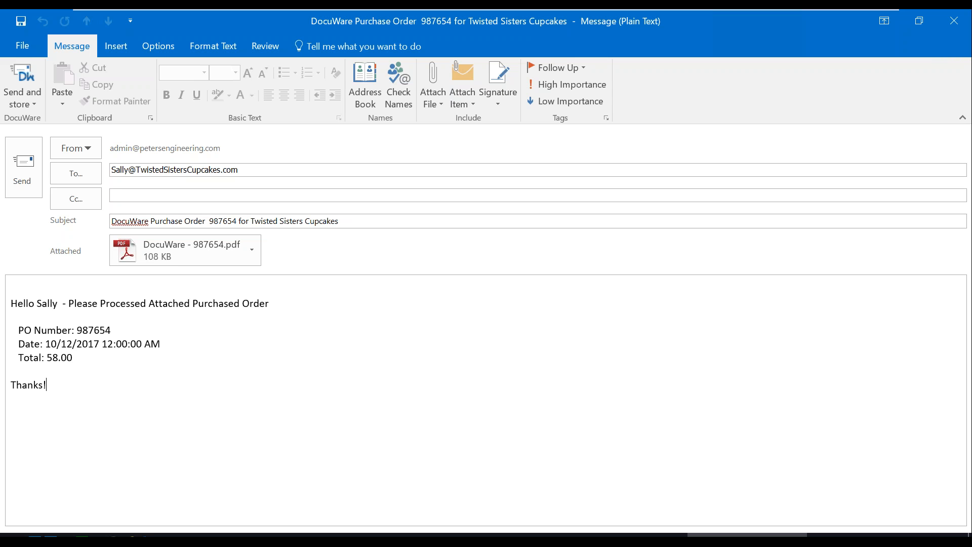
left_click(22, 78)
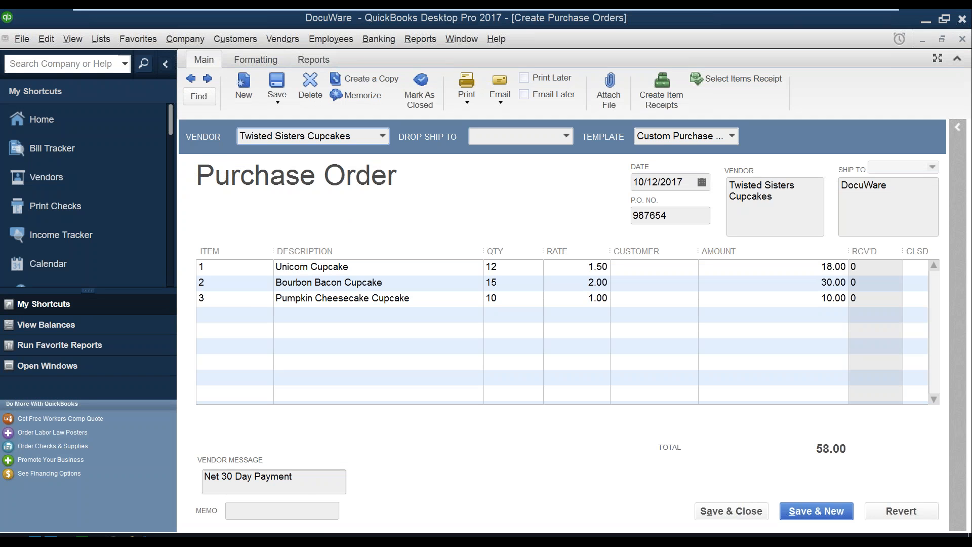
- In the DocuWare browser, view the PO and PO Email documents for 987654 from the 3 Way Match list
mouse_move(266, 540)
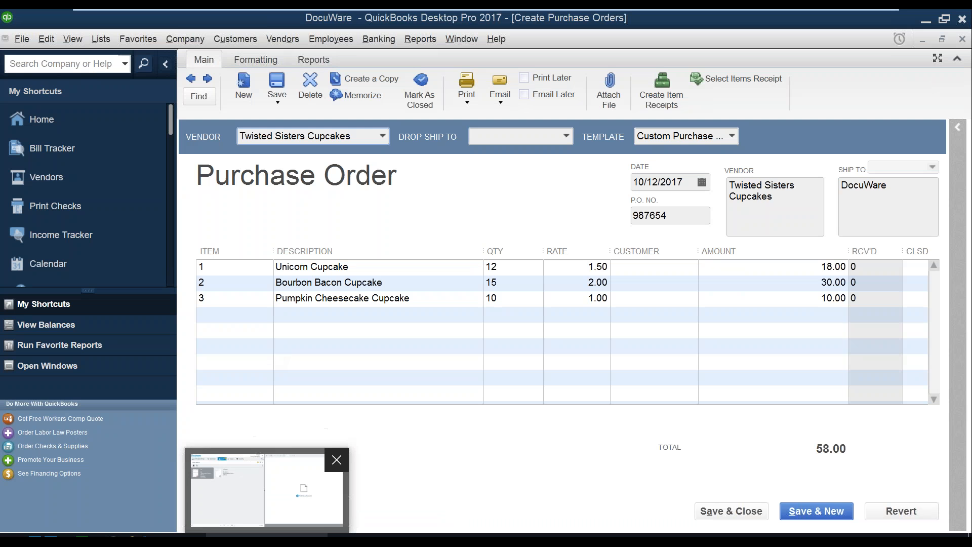
left_click(267, 488)
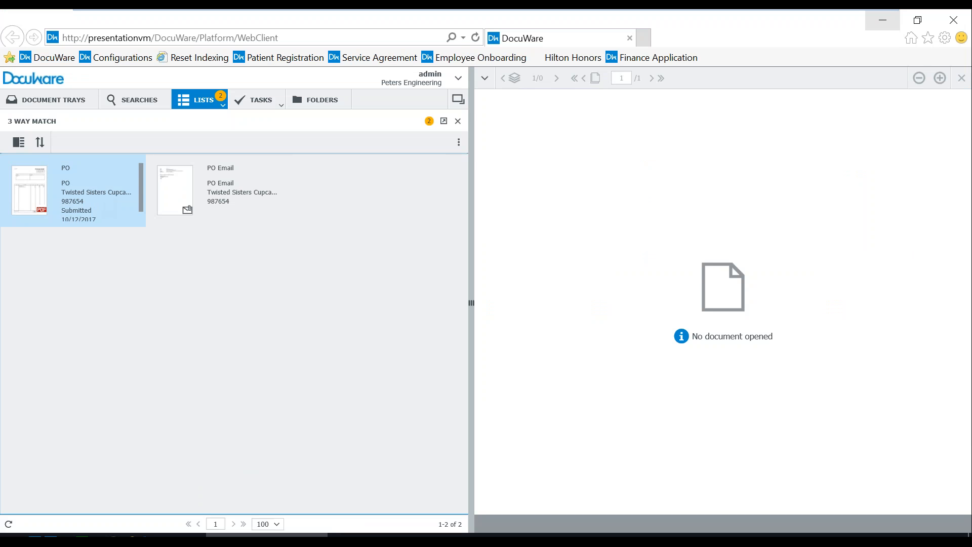
left_click(87, 192)
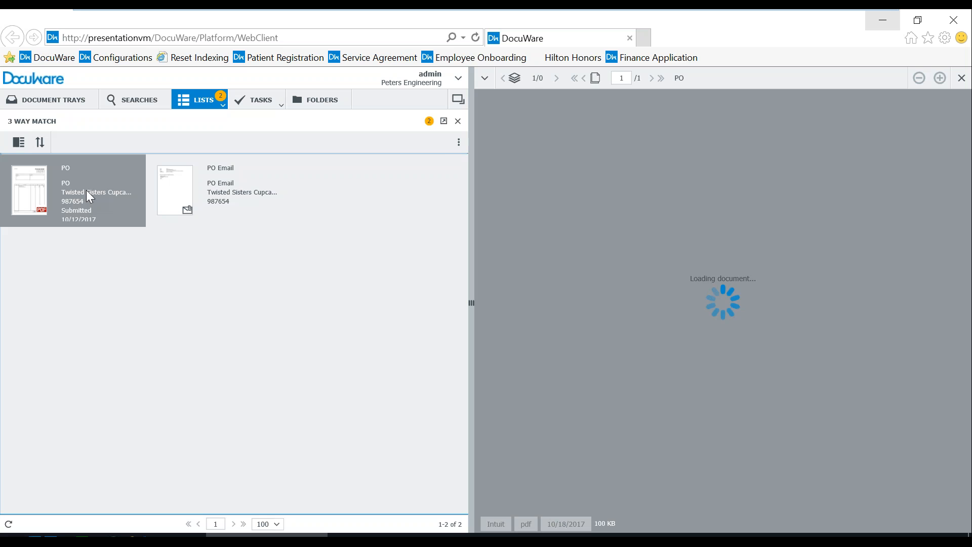
left_click(212, 187)
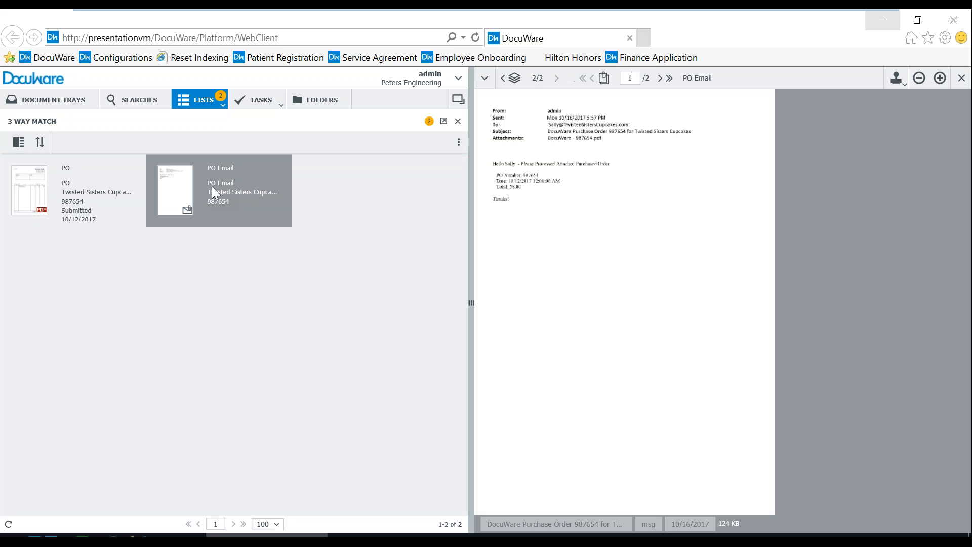
- Page between the stored email and its attached purchase order, then dismiss the PO Email actions menu
left_click(661, 79)
left_click(593, 79)
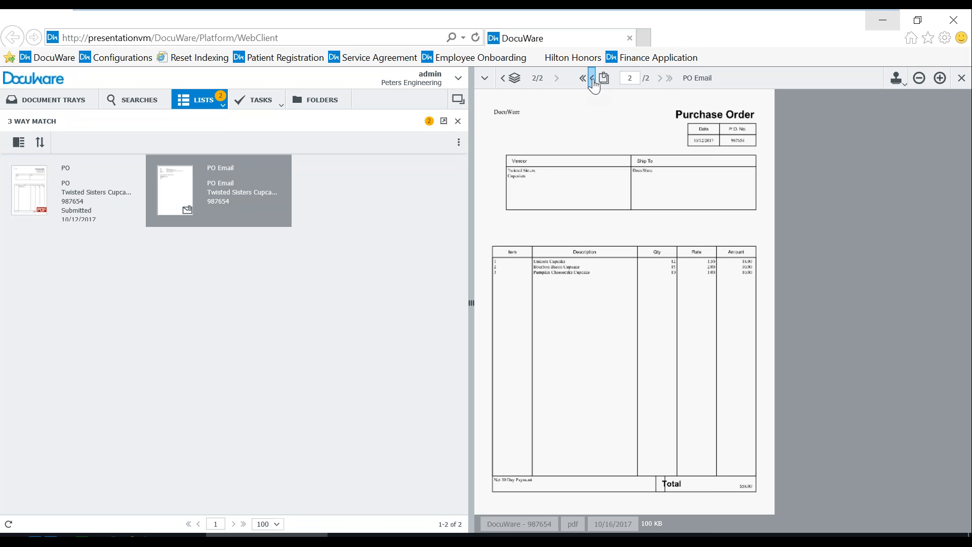
right_click(253, 196)
mouse_move(441, 338)
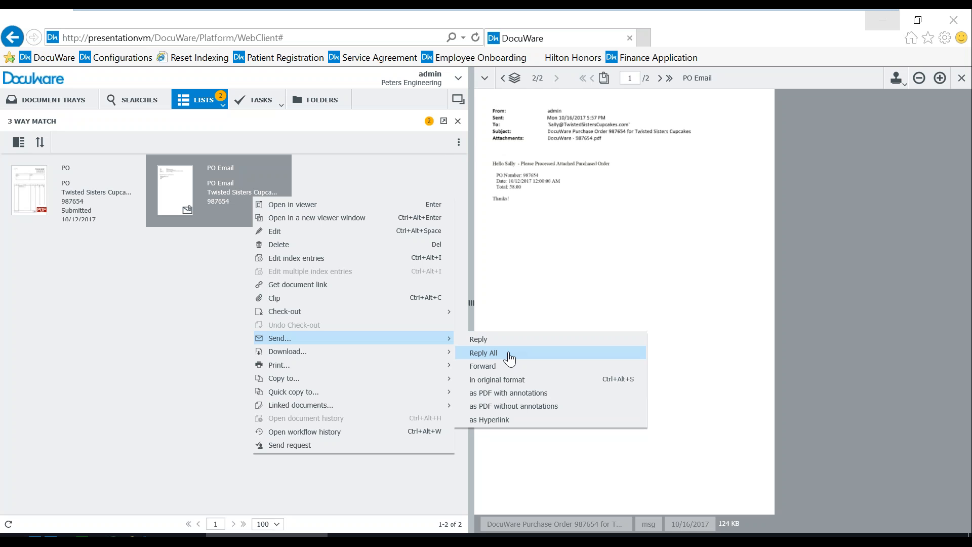
left_click(208, 444)
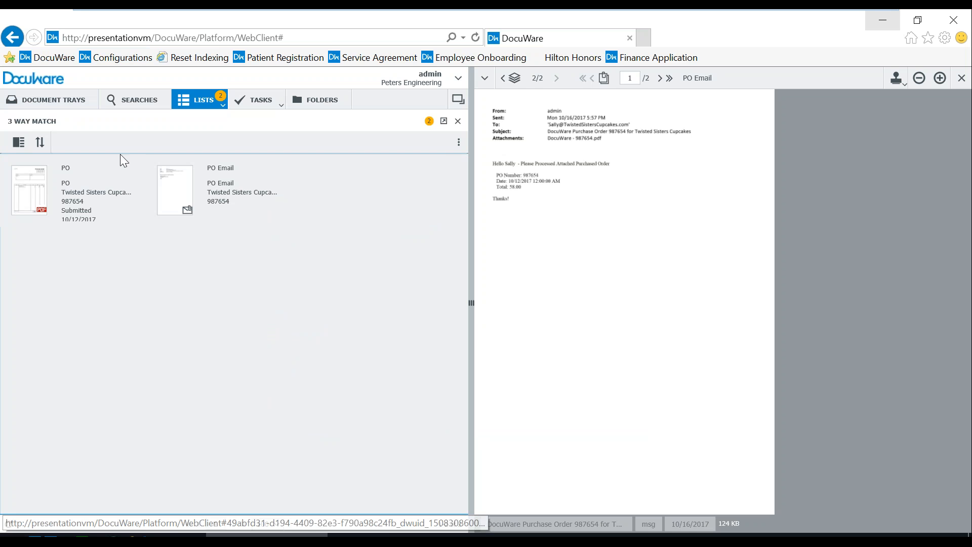
- Clip the Unicorn Cupcake photo onto the Twisted Sisters invoice in the Invoices tray and open the combined document
left_click(56, 101)
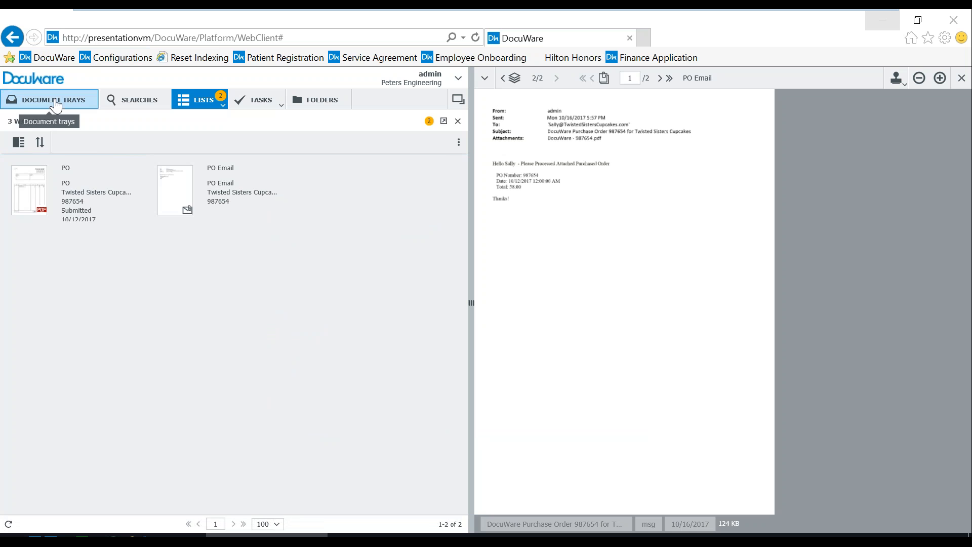
left_click(113, 195)
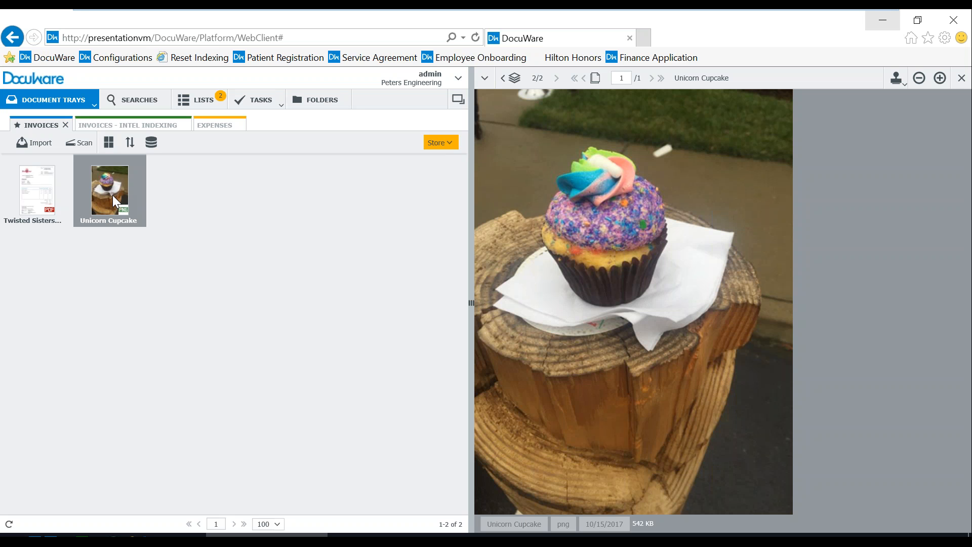
left_click(48, 206)
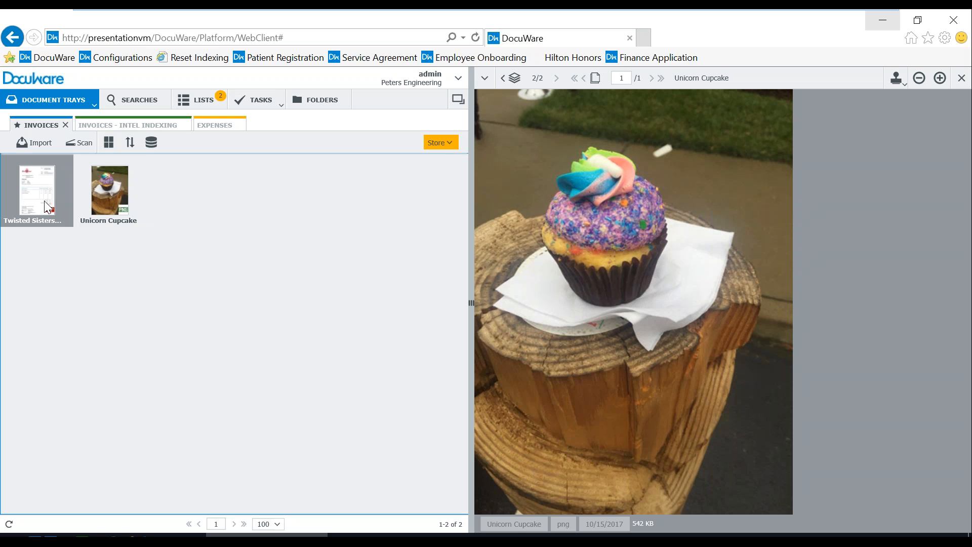
left_click(105, 202, "ctrl")
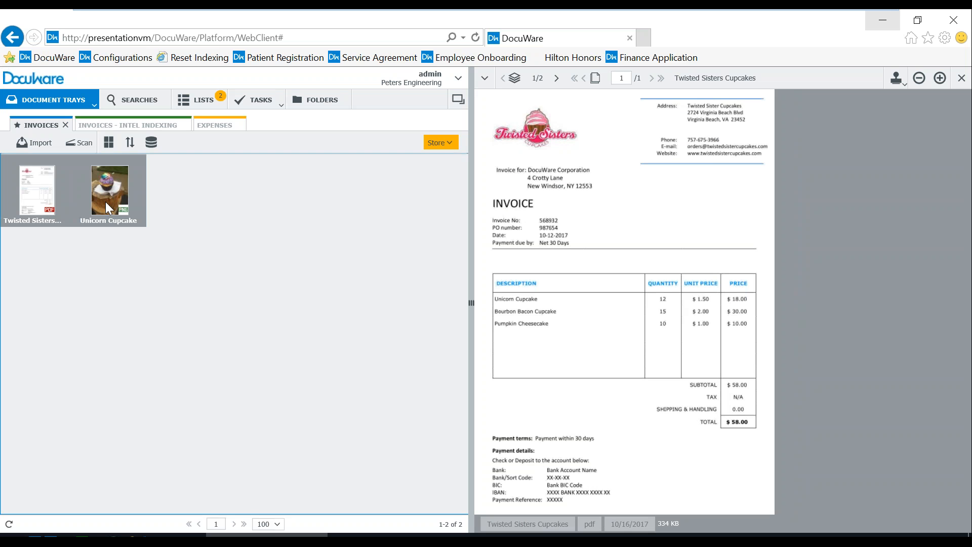
right_click(106, 203)
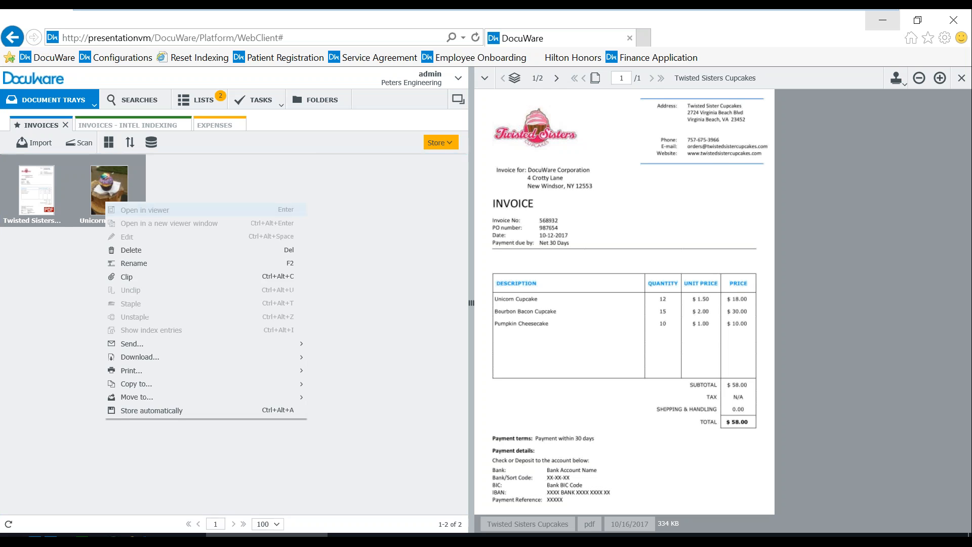
left_click(140, 279)
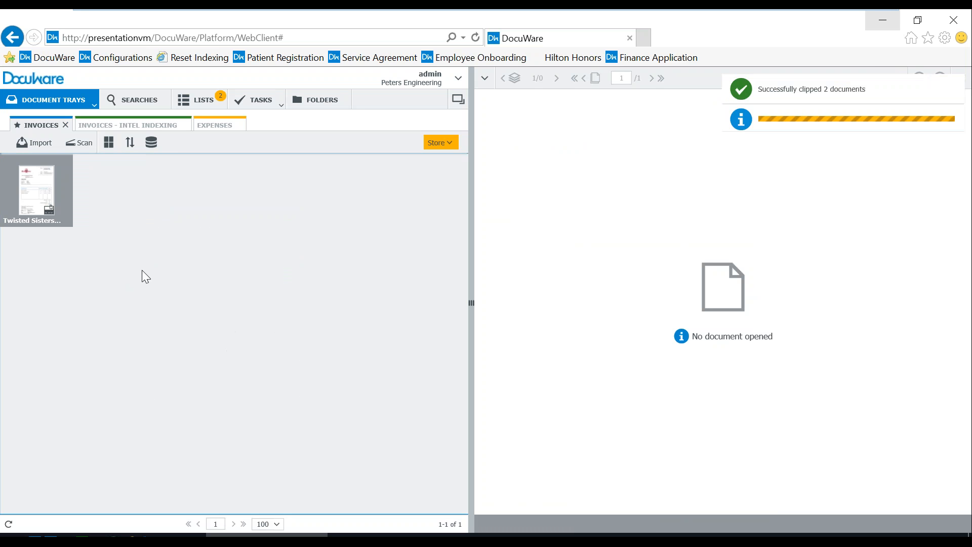
left_click(58, 226)
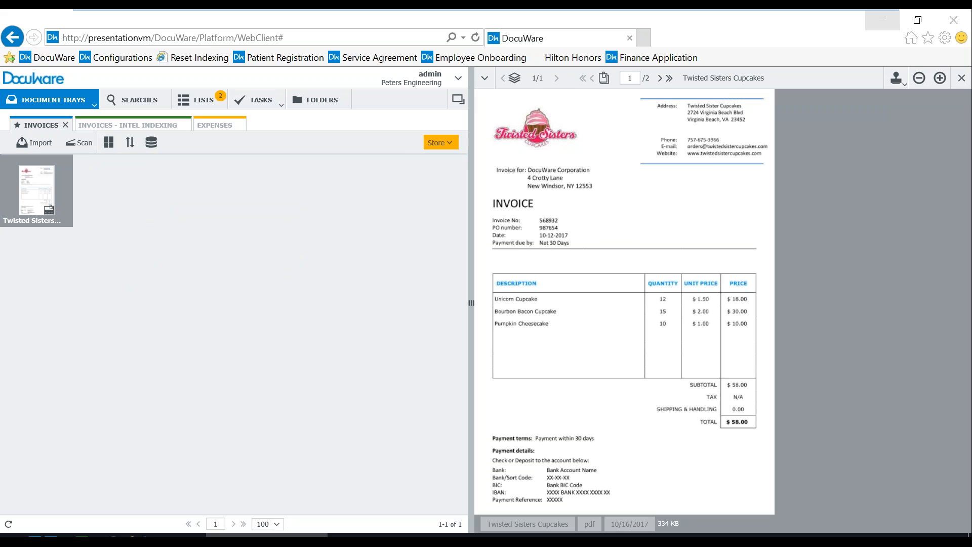
left_click(450, 143)
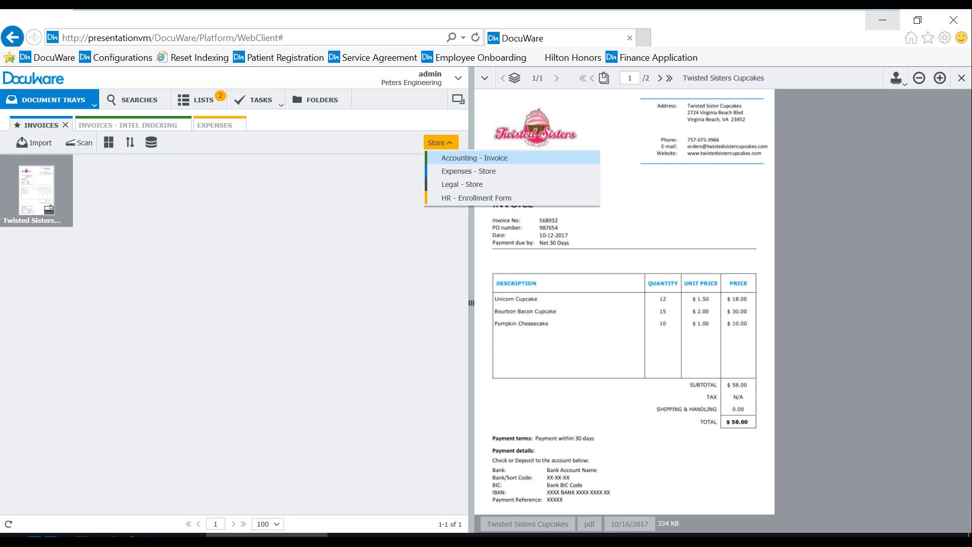
- Store as Accounting - Invoice, set Invoice Number to 568932, and run Smart Index to fill the remaining fields
left_click(474, 158)
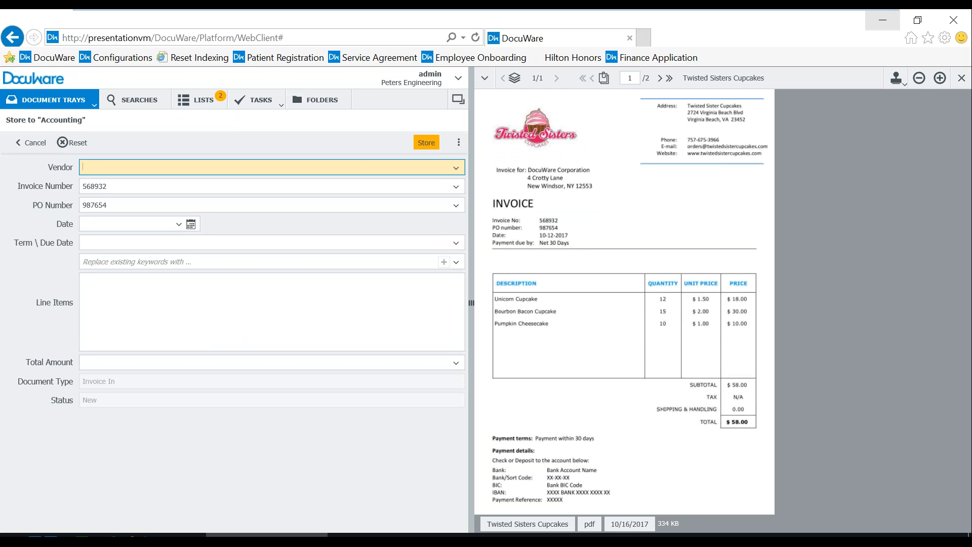
left_click(299, 189)
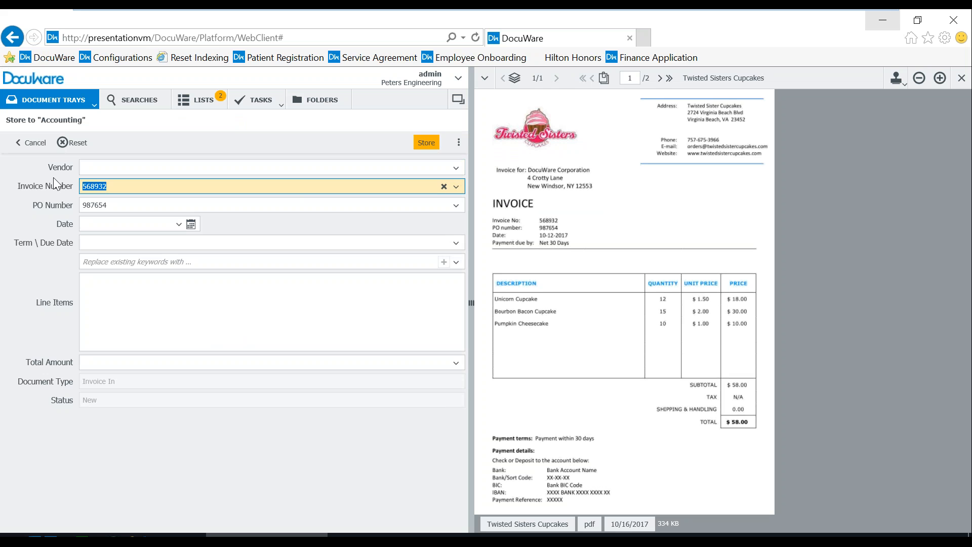
key("Delete")
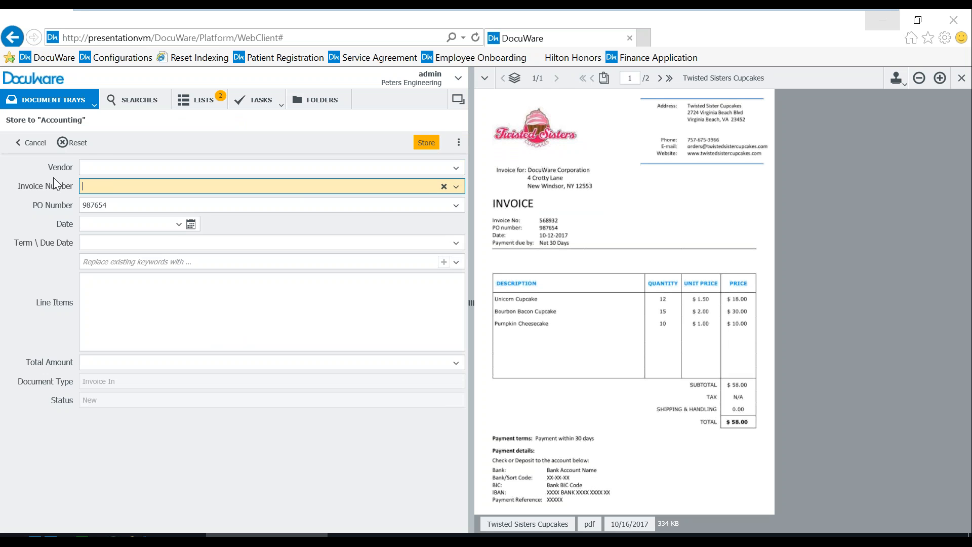
left_click(549, 221)
left_click(180, 187)
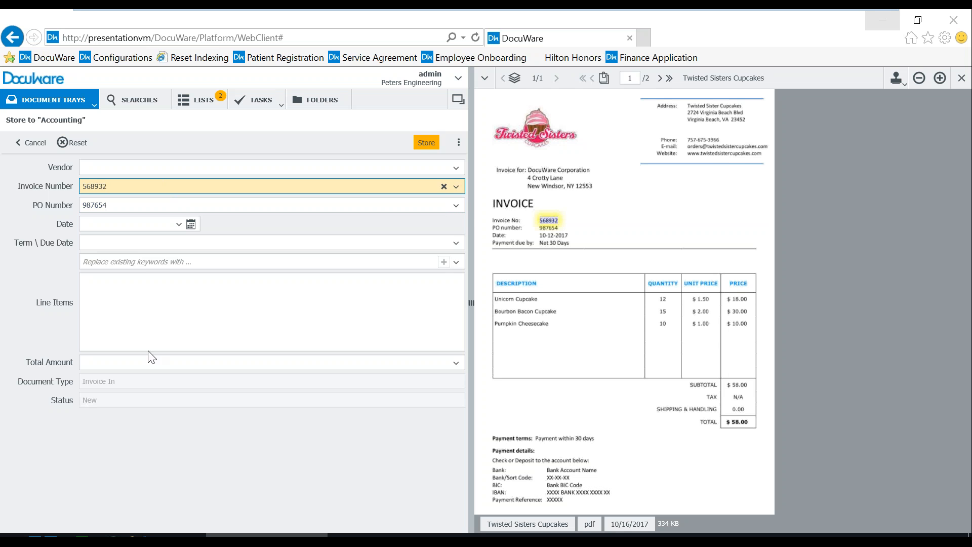
left_click(459, 142)
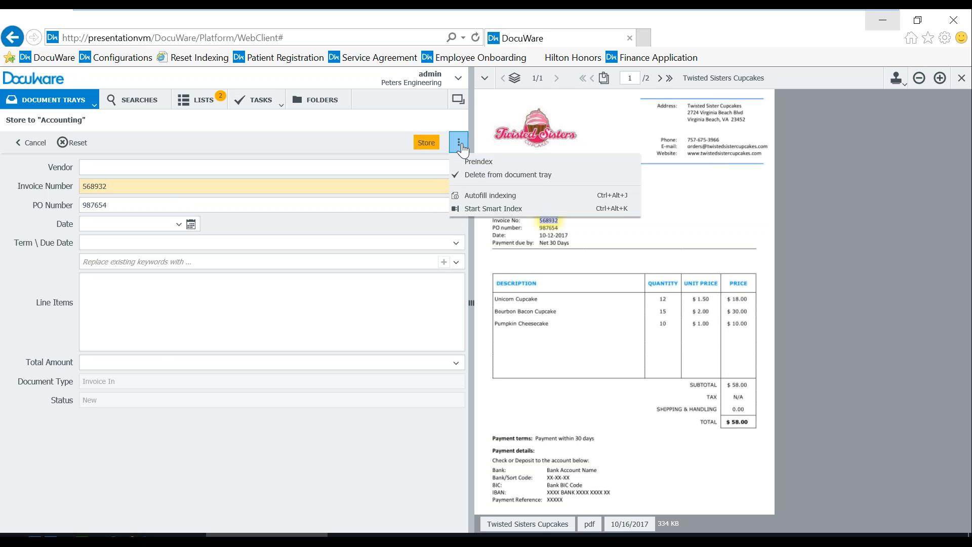
left_click(484, 208)
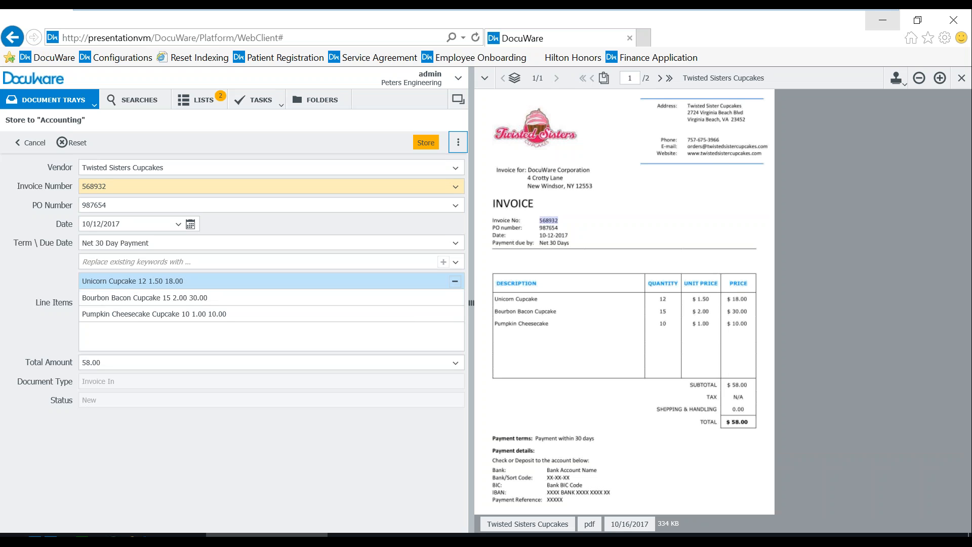
- Store invoice 568932 with its index data in the Accounting cabinet
left_click(426, 144)
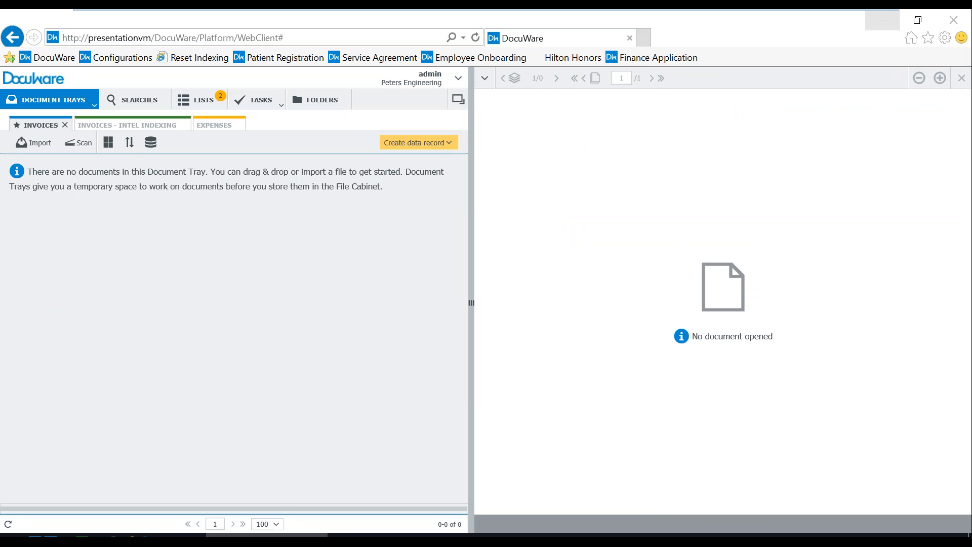
- Refresh Outlook's 3 WAY MATCH Quick Search results and open invoice 568932 in the DocuWare viewer
mouse_move(635, 541)
left_click(634, 478)
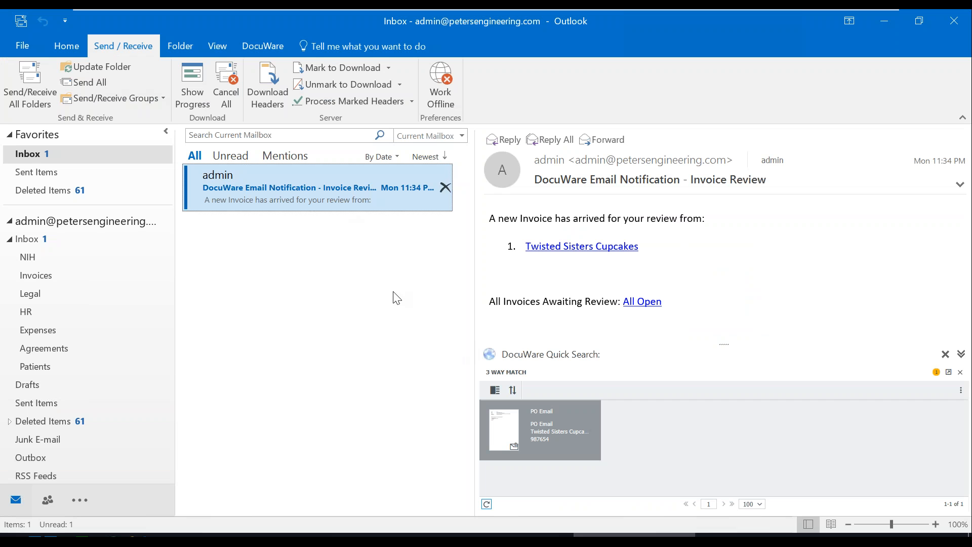
left_click(487, 504)
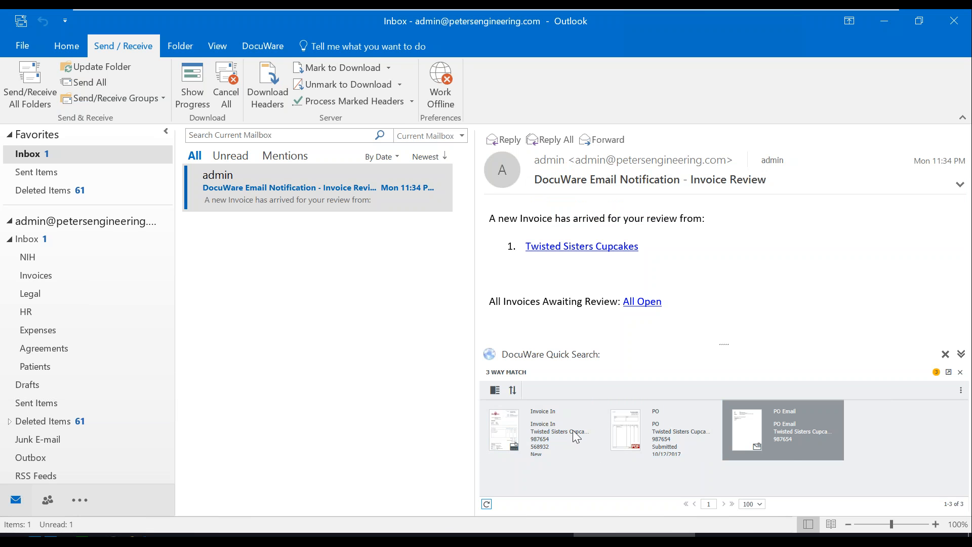
left_click(542, 435)
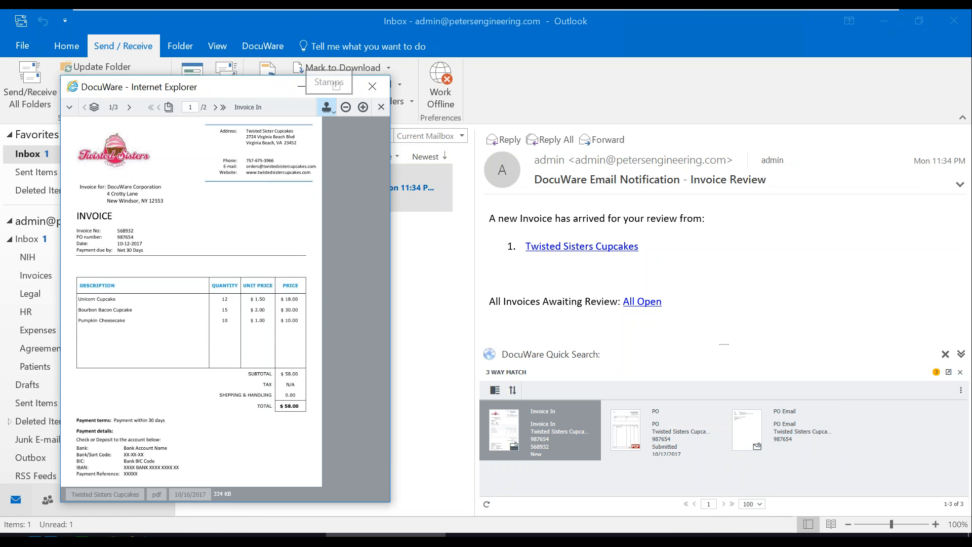
- Stamp invoice 568932 with the password-confirmed QuickBooks Send signature stamp, then minimize the viewer
left_click(326, 107)
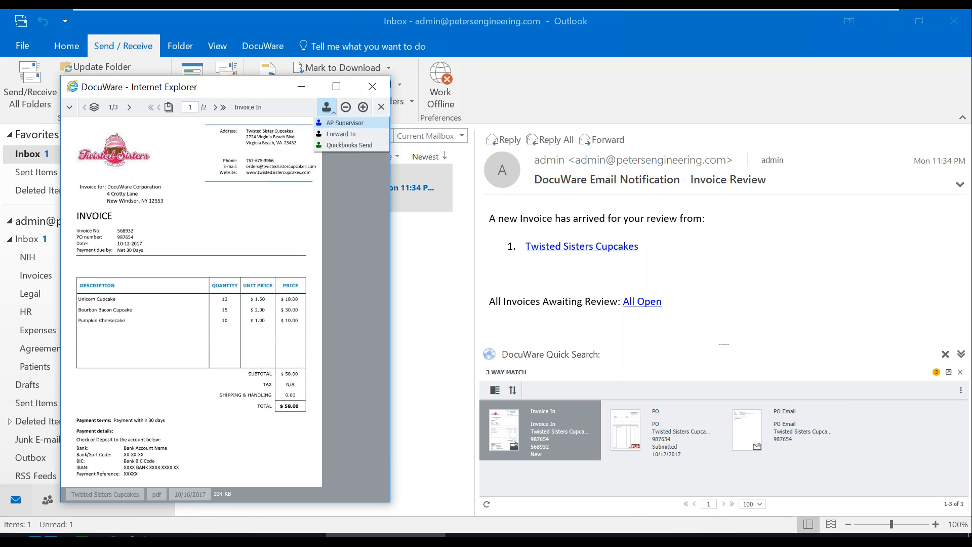
left_click(344, 145)
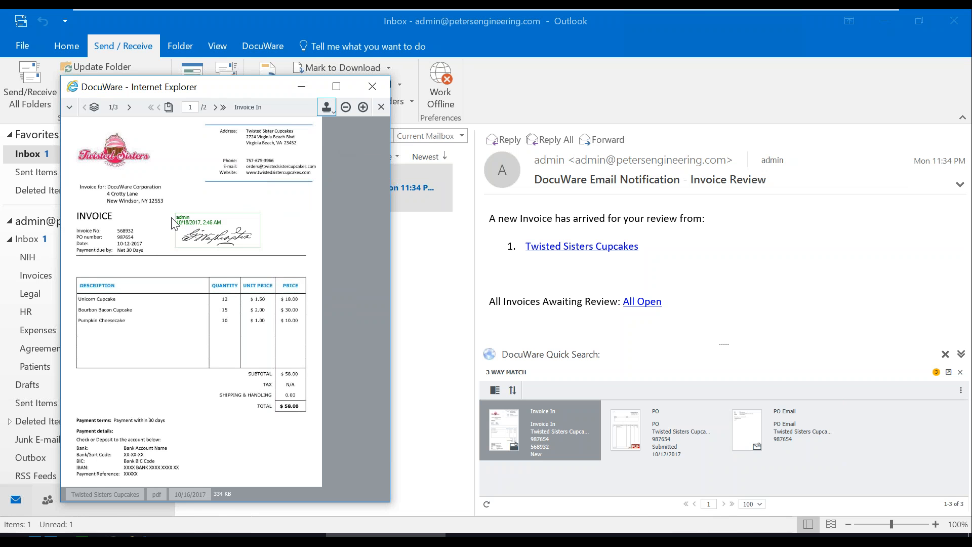
left_click(188, 205)
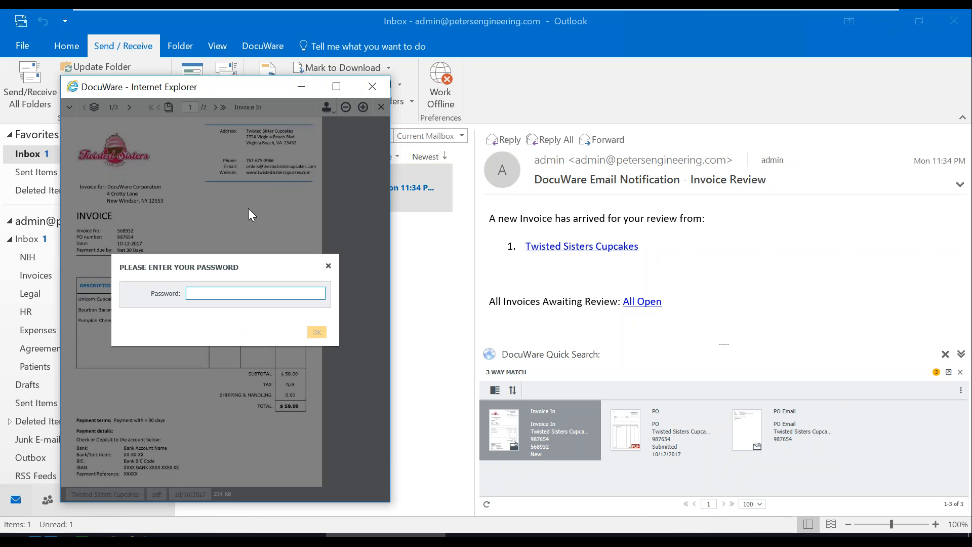
type("admin")
key("Return")
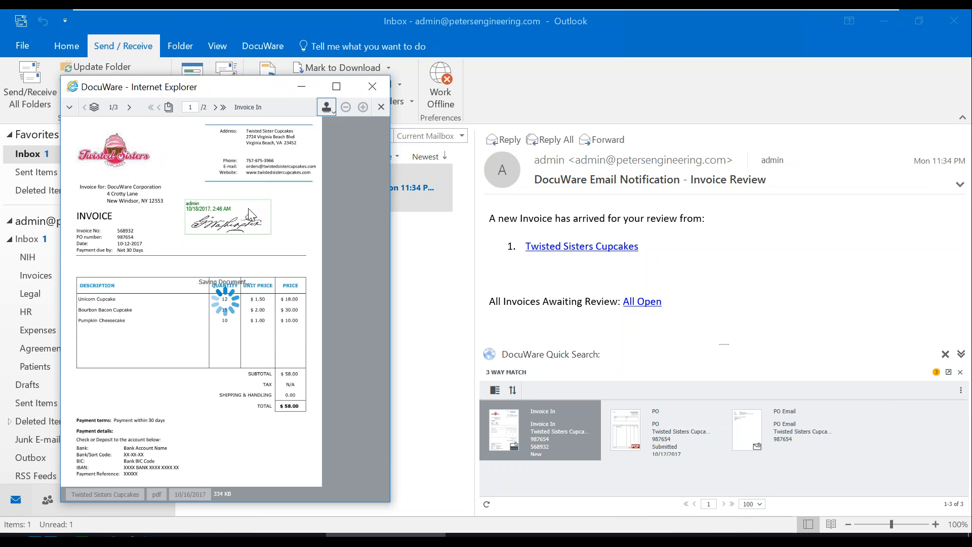
left_click(302, 86)
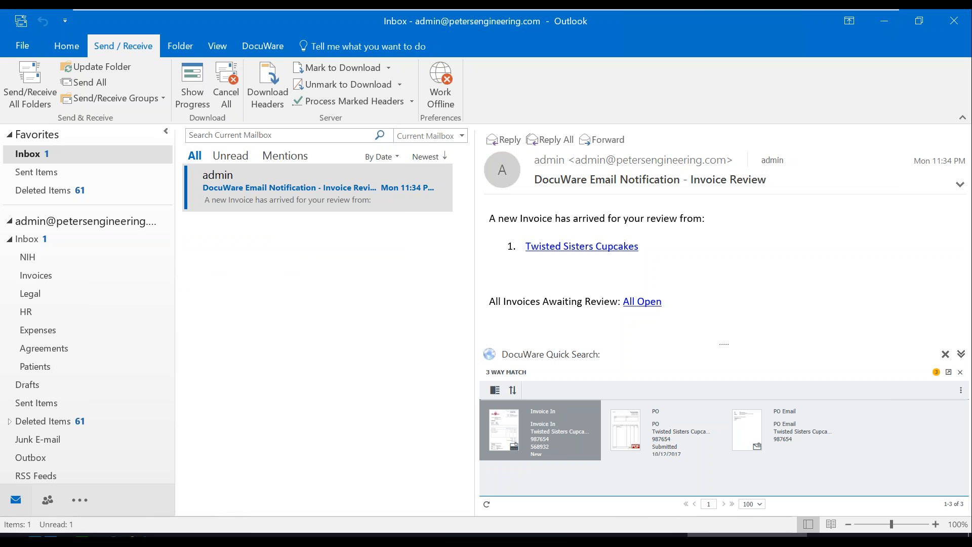
- Review and run the Accounting cabinet's Invoices export to Invoices-Exported.csv in the Export Index Data tool
mouse_move(626, 535)
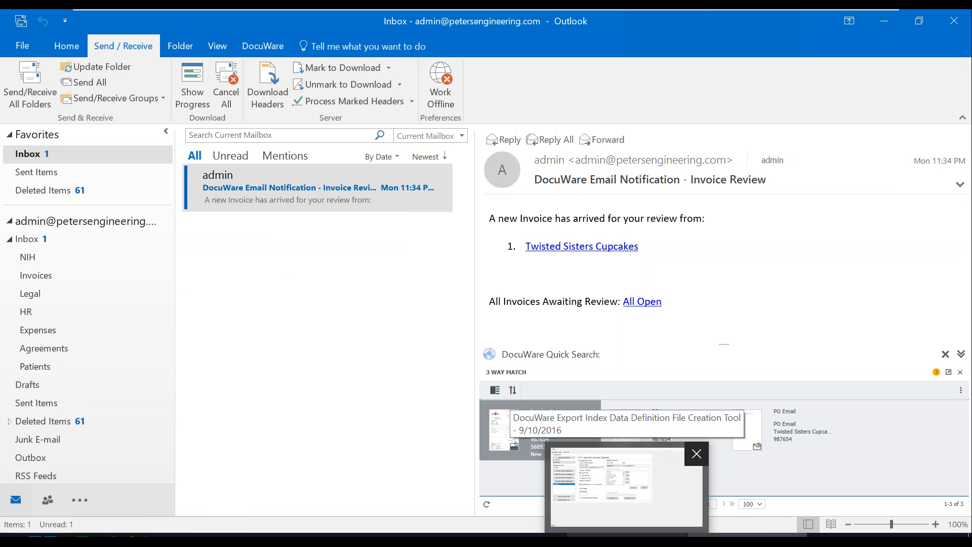
left_click(627, 484)
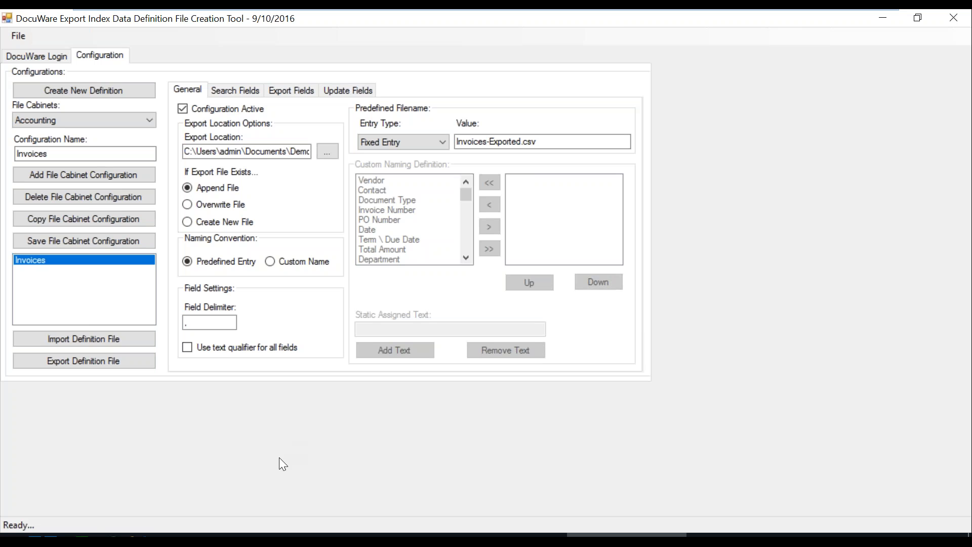
left_click(96, 535)
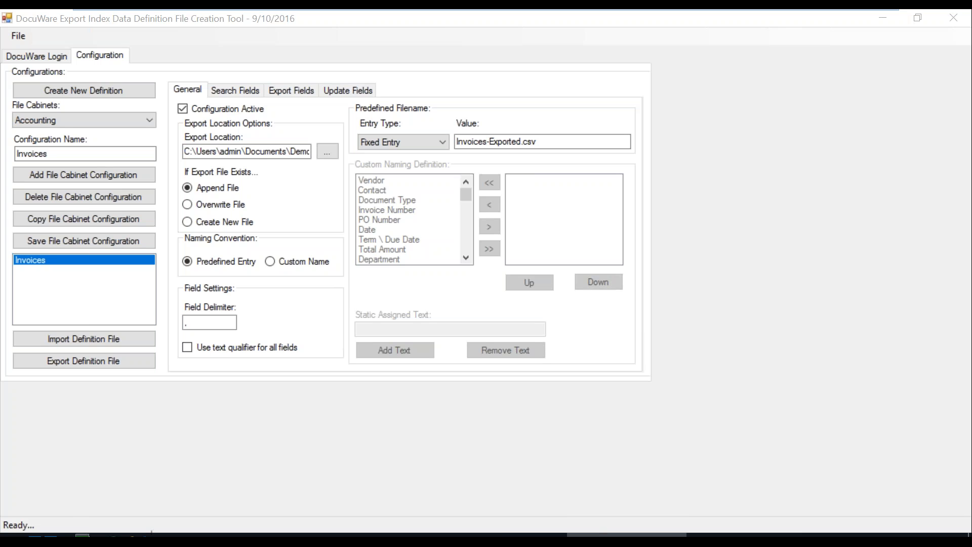
mouse_move(496, 537)
left_click(496, 486)
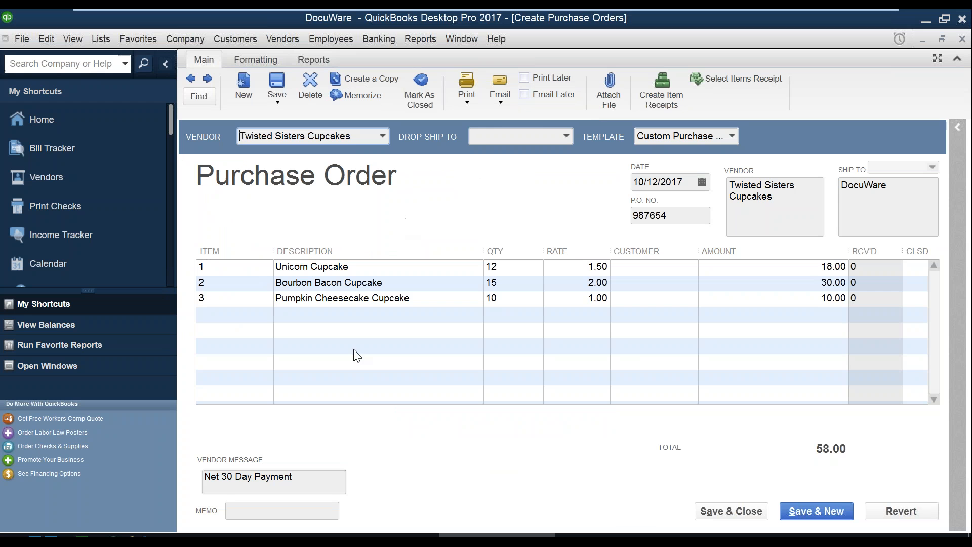
- Mark purchase order 987654 as closed and save the change when closing the form
left_click(420, 90)
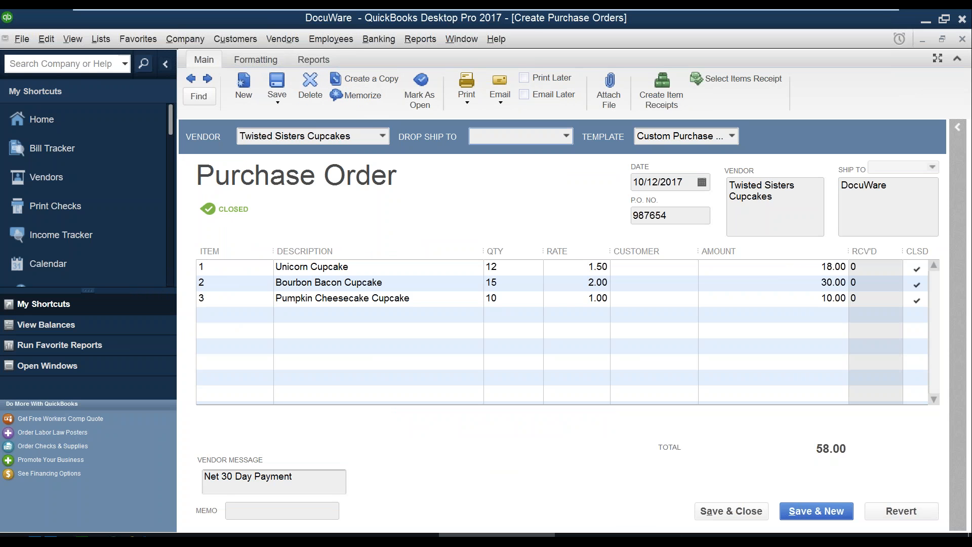
left_click(963, 40)
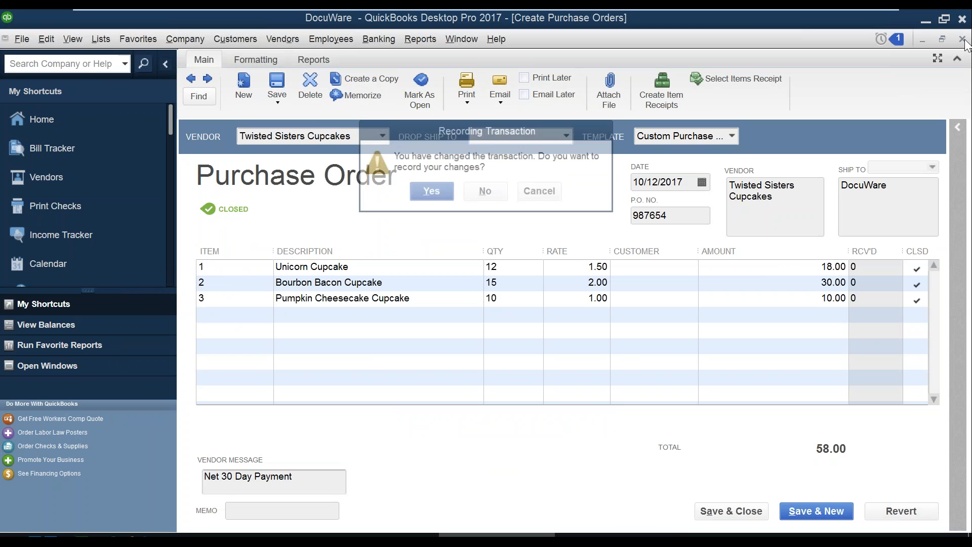
left_click(447, 197)
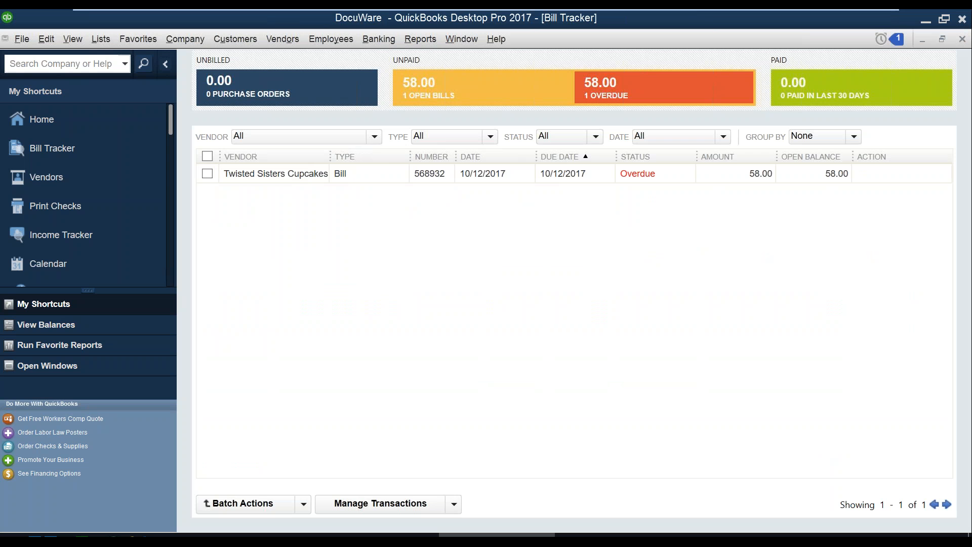
- Filter the Bill Tracker to open bills, showing overdue Twisted Sisters Cupcakes bill 568932 for $58.00
left_click(488, 101)
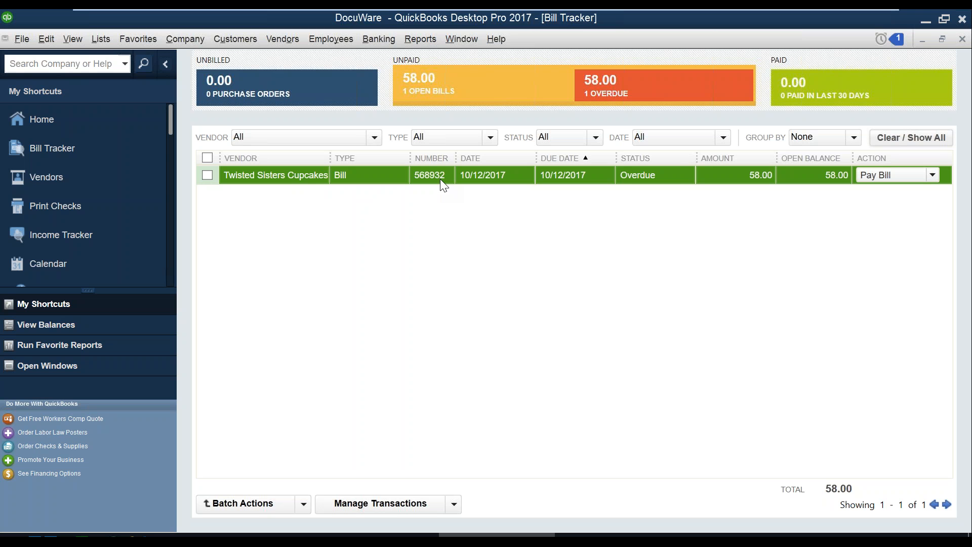
- Open Twisted Sisters bill 568932 and run 3 Way Match to find its DocuWare invoice, PO and email
left_click(386, 175)
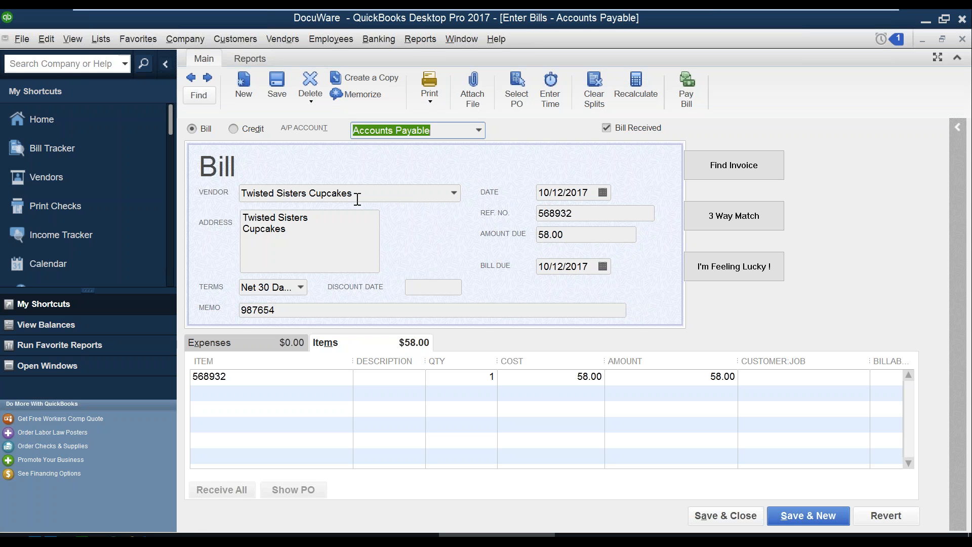
left_click(731, 221)
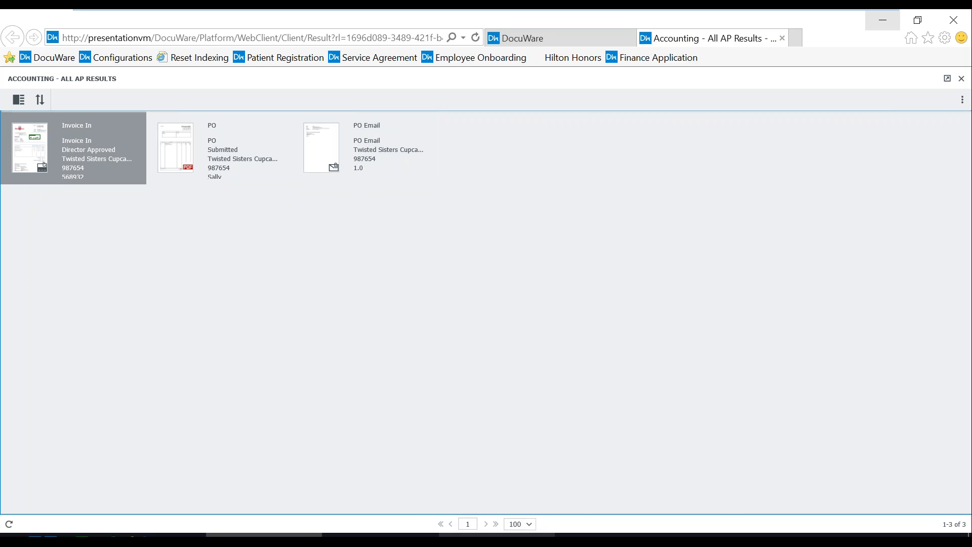
- After checking the invoice is Director Approved, return to bill 568932 in QuickBooks
left_click(496, 541)
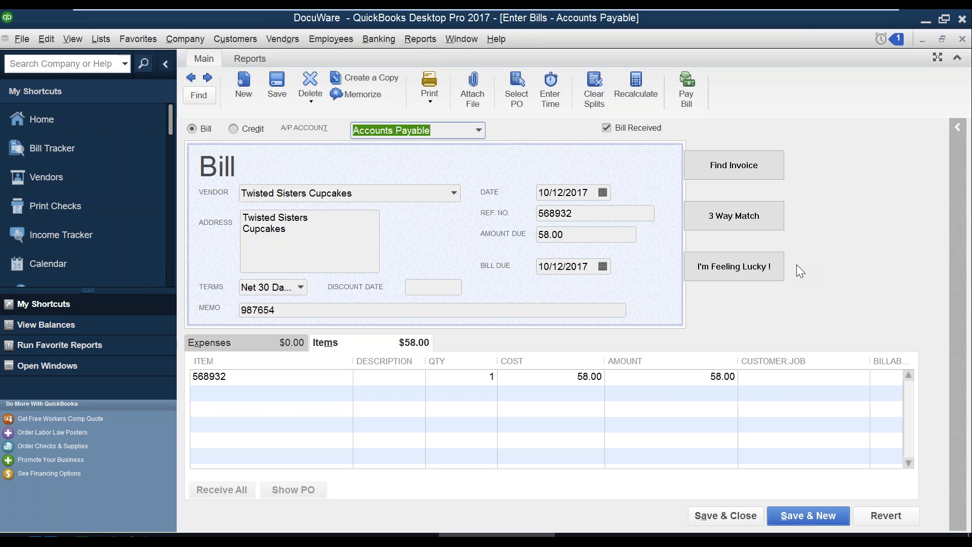
- Pay the $58.00 bill from Wells Fargo, printing check 10 on the DocuWare printer
left_click(688, 87)
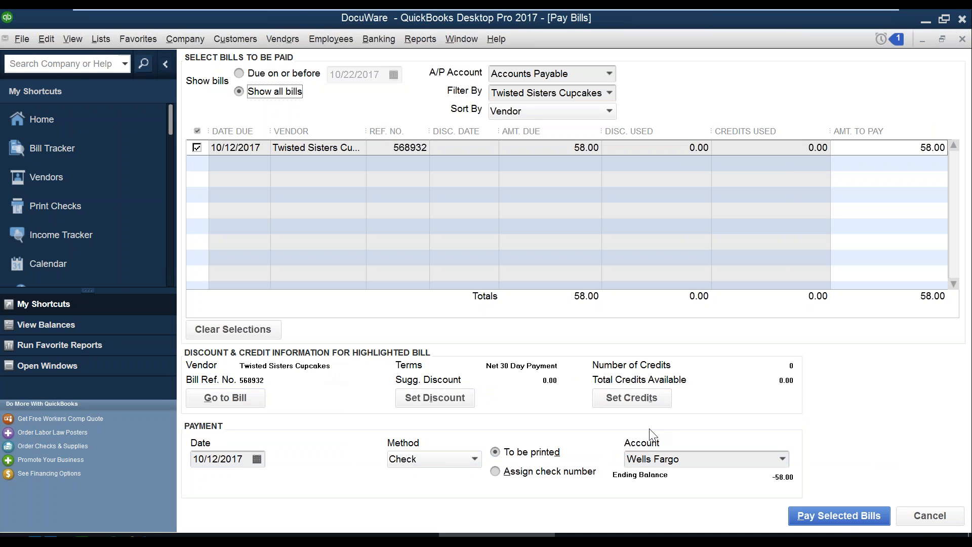
left_click(843, 515)
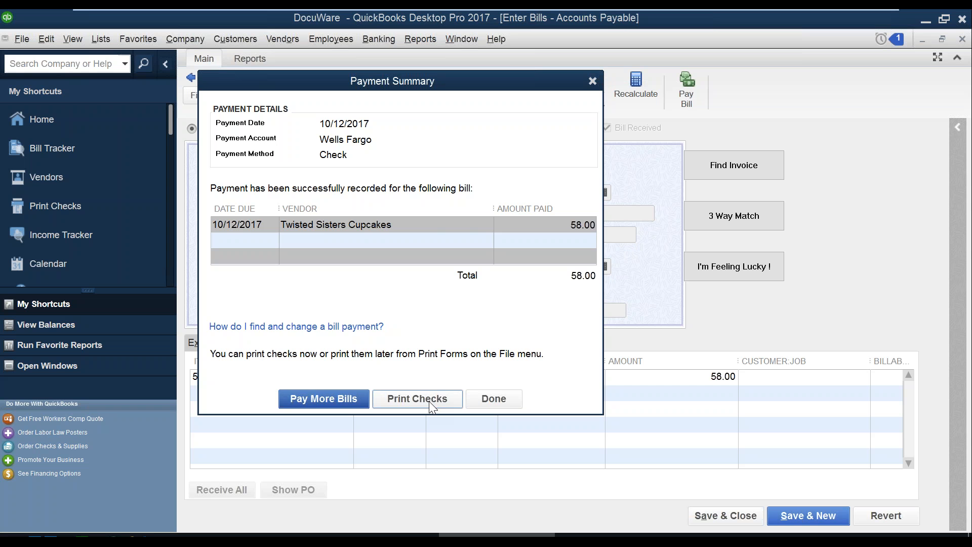
left_click(430, 400)
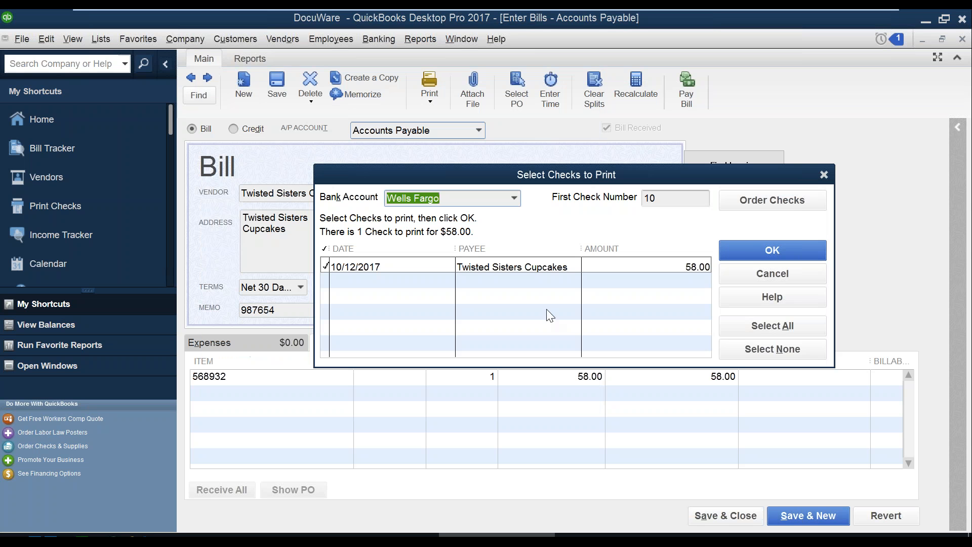
left_click(751, 253)
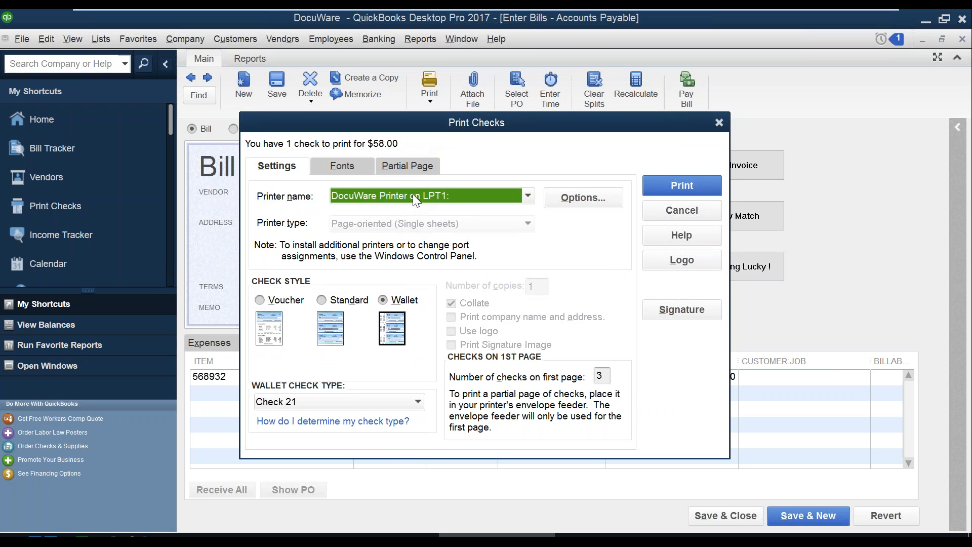
left_click(691, 190)
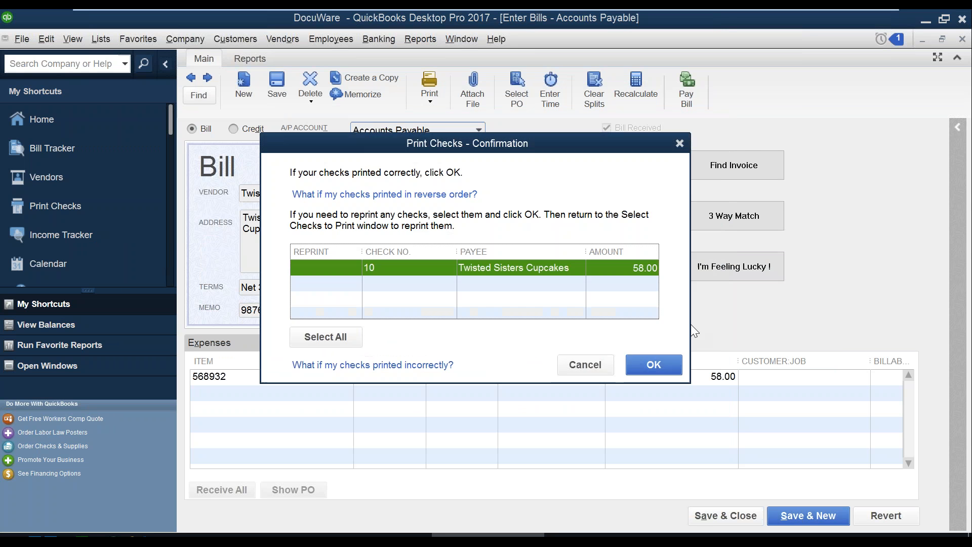
left_click(652, 360)
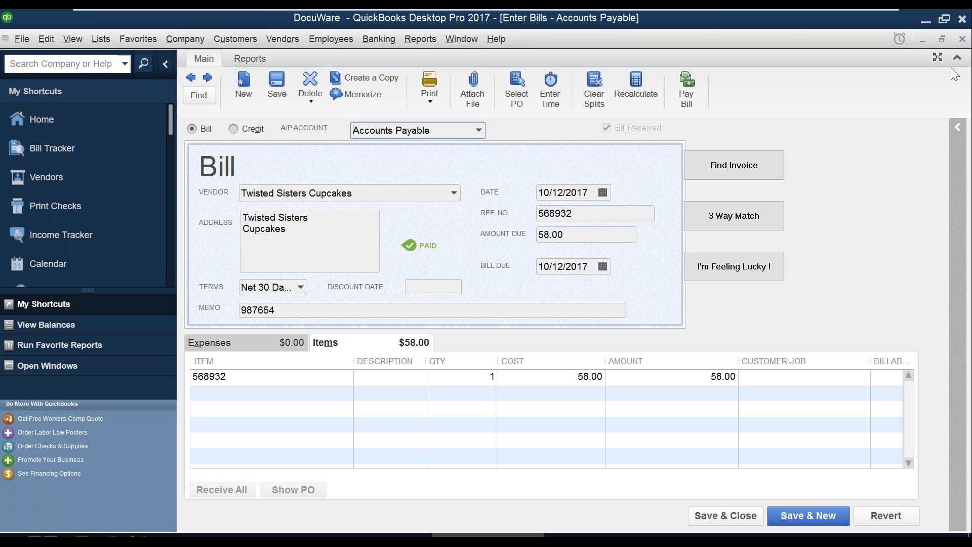
- Close the paid bill 568932 form to return to the Bill Tracker
left_click(962, 41)
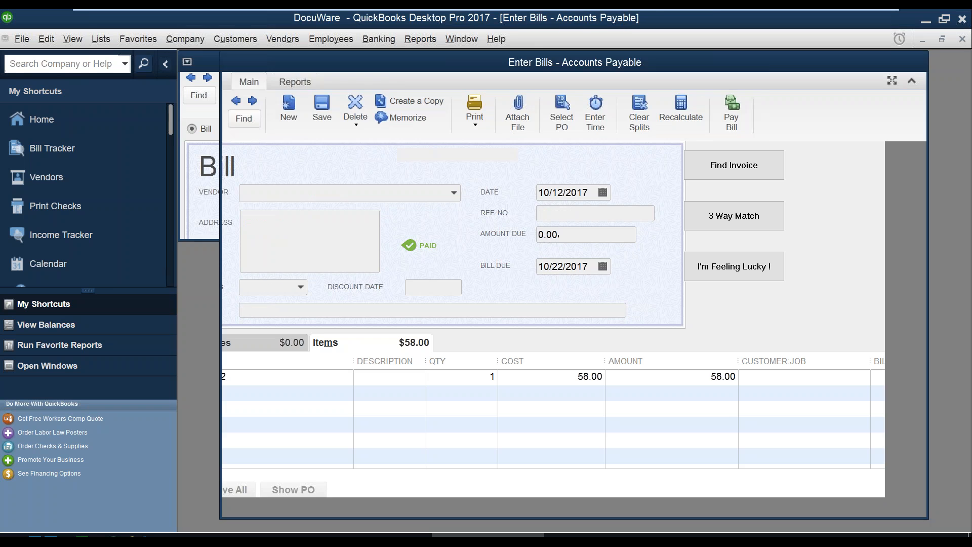